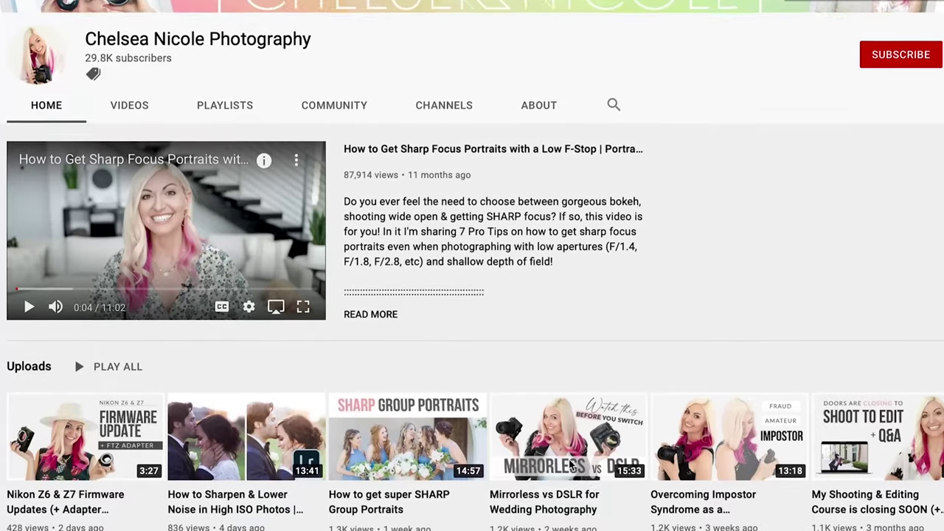
Scroll down past the channel's playlists to the Shoot to Edit course sales page.
scroll(571, 463, "down", 7)
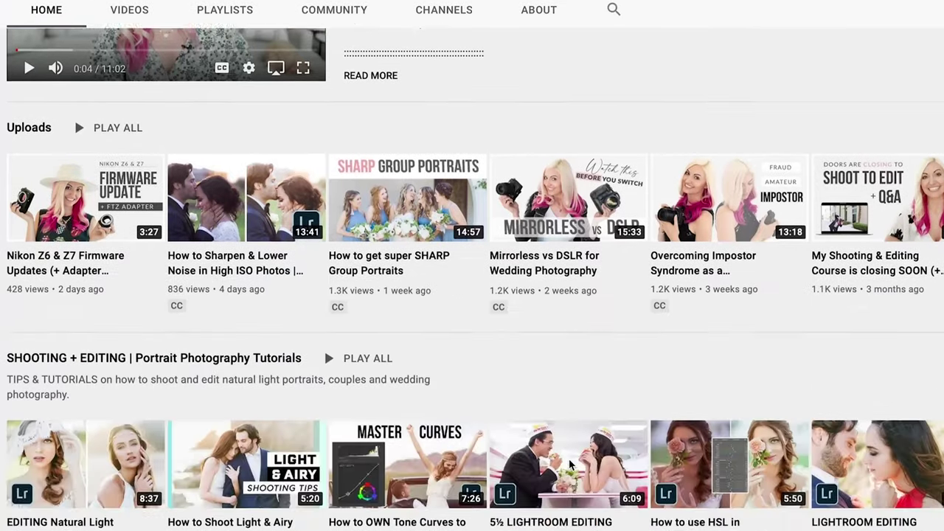
scroll(571, 463, "down", 3)
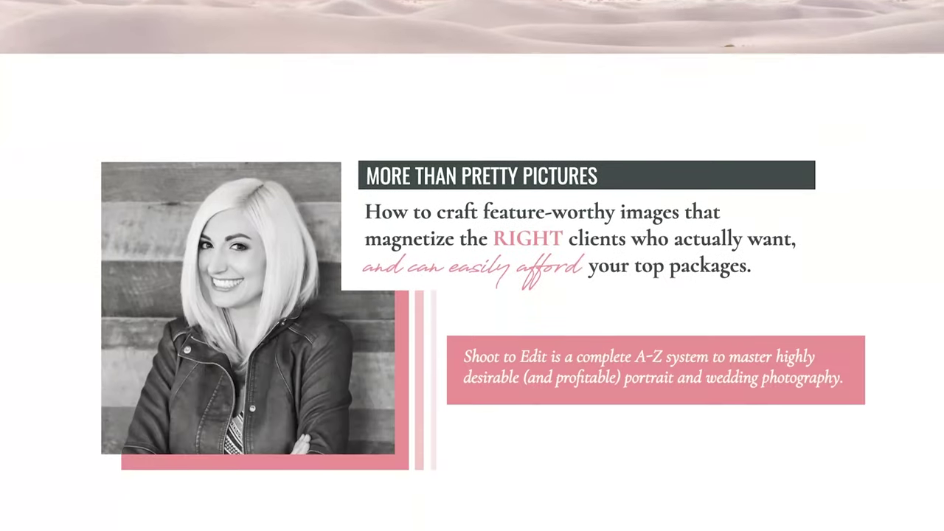
scroll(472, 295, "down", 5)
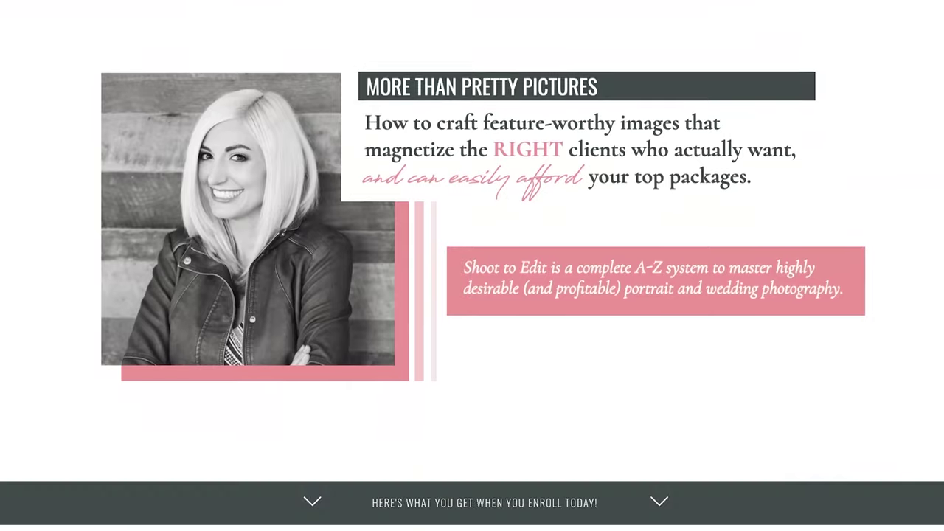
scroll(472, 295, "down", 3)
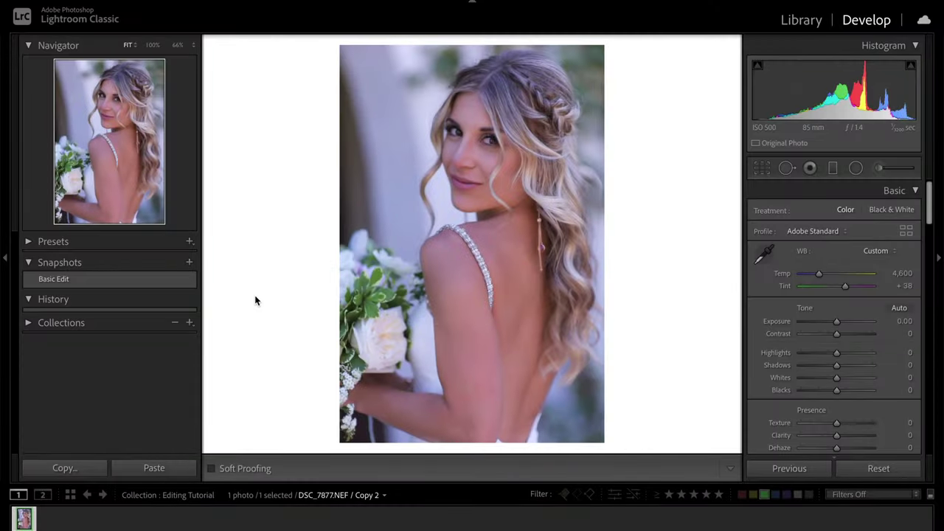
Apply the Basic Edit snapshot (exposure +0.70, contrast +25, shadows +40), undoing an extra exposure push.
left_click(128, 284)
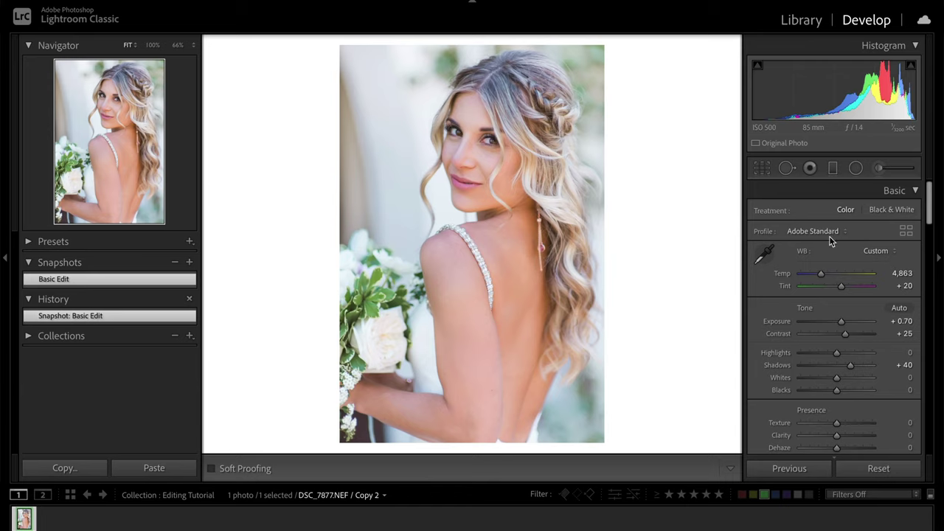
left_click_drag(842, 321, 846, 324)
key("ctrl+z")
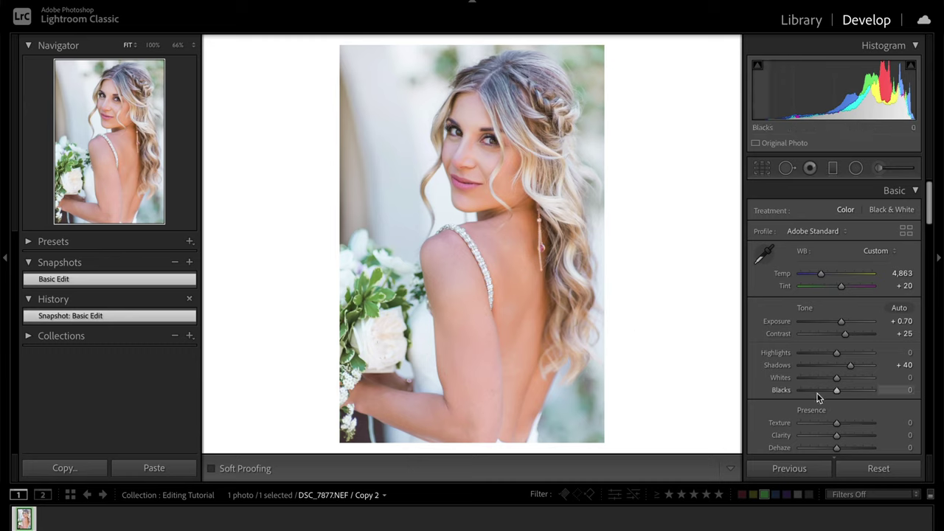
Push Whites to about +44 while previewing highlight clipping, then reset Whites to 0.
scroll(774, 384, "down", 2)
scroll(772, 381, "down", 1)
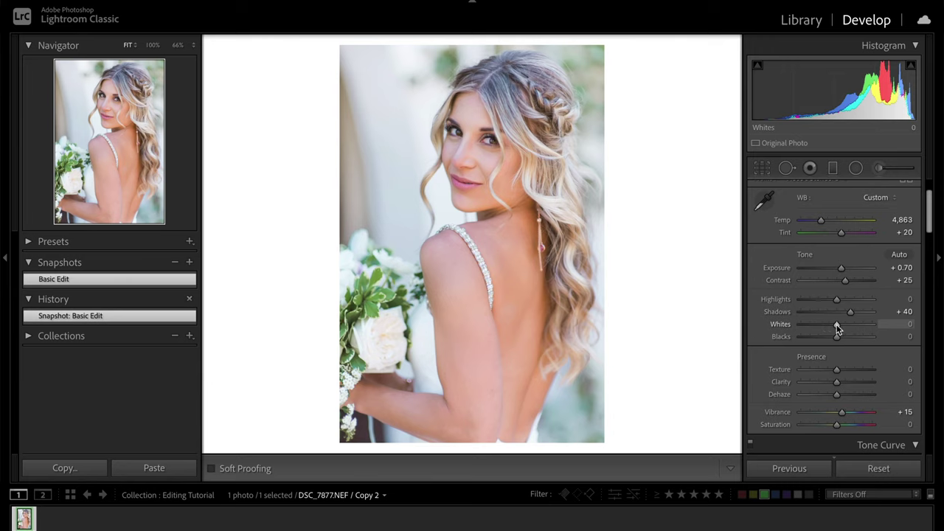
left_click_drag(840, 324, 851, 326)
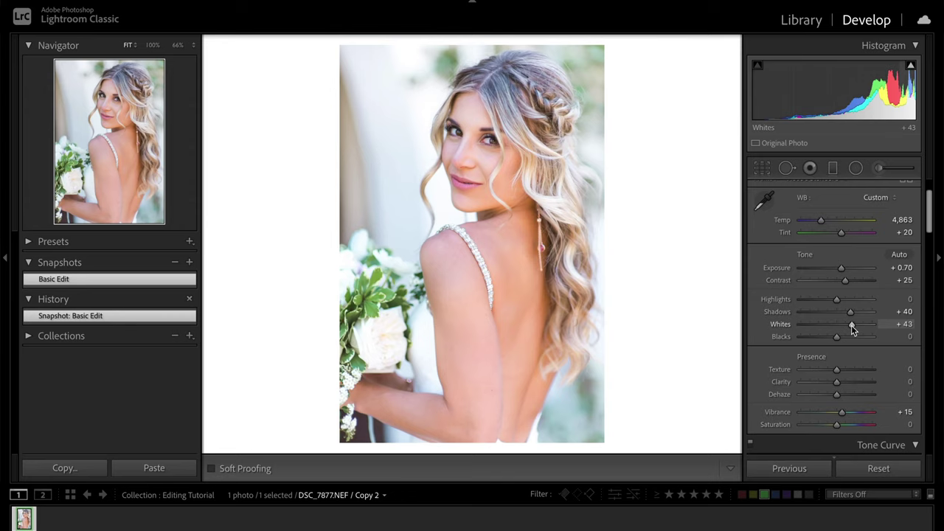
left_click(851, 325, "alt")
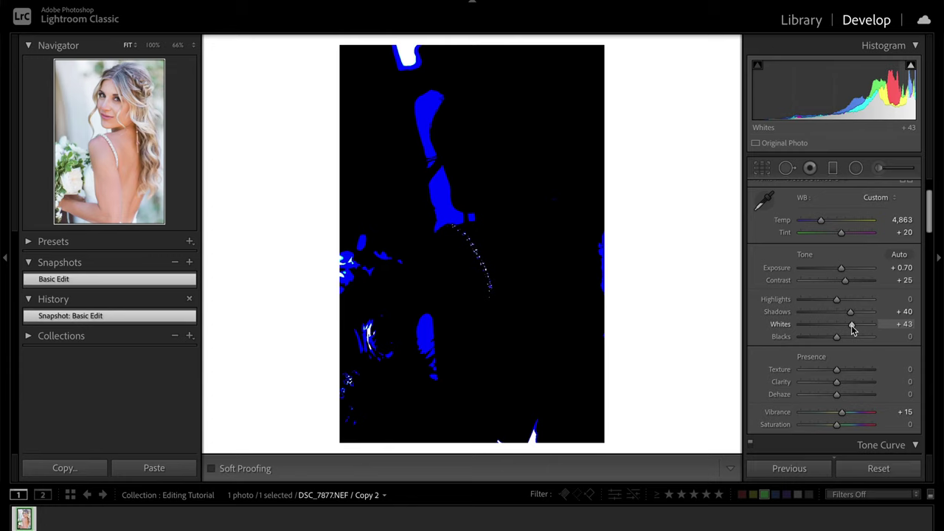
left_click_drag(851, 327, 852, 329)
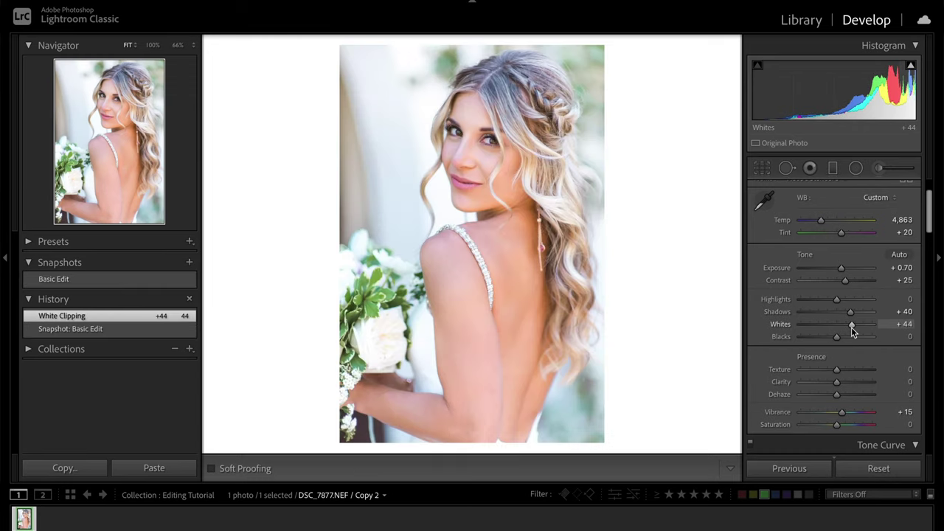
double_click(780, 326)
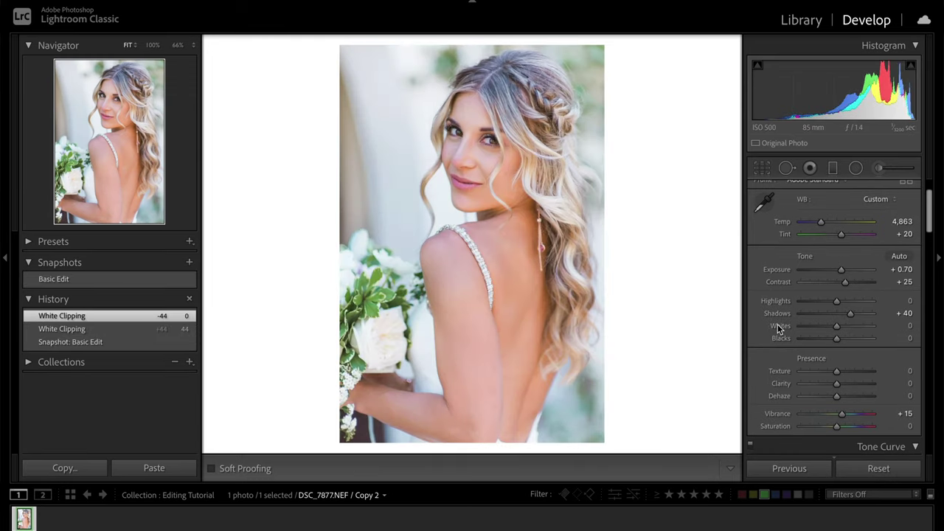
key("ctrl+z")
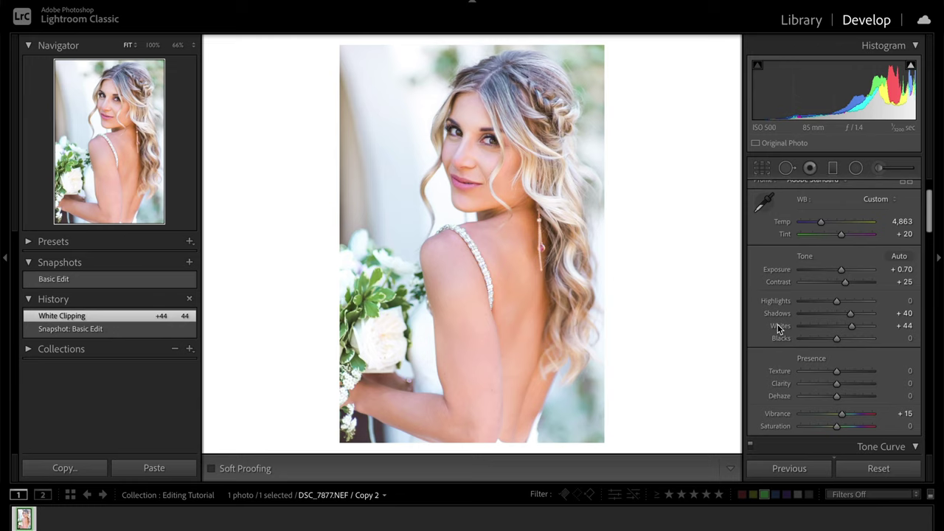
double_click(780, 327)
Scroll the right panel until the Tone Curve's linear Point Curve graph is fully visible.
scroll(789, 347, "down", 3)
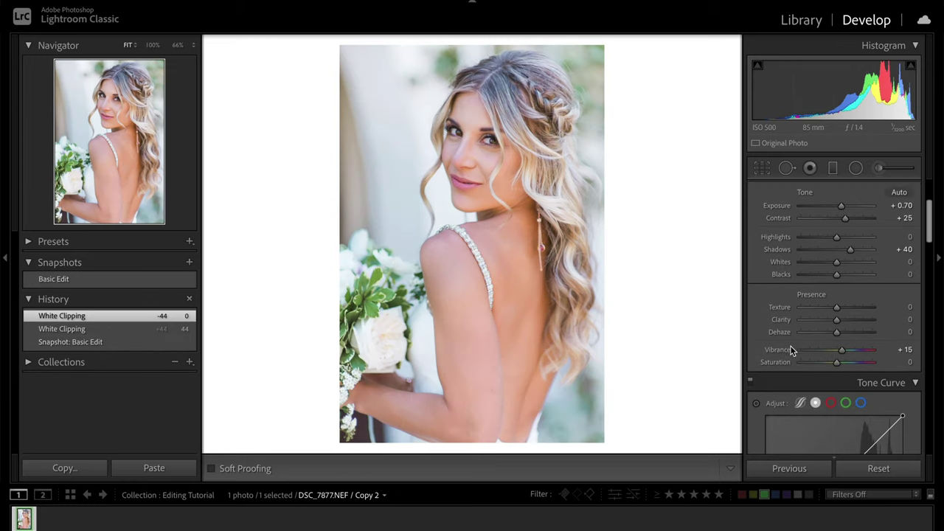
scroll(790, 347, "down", 4)
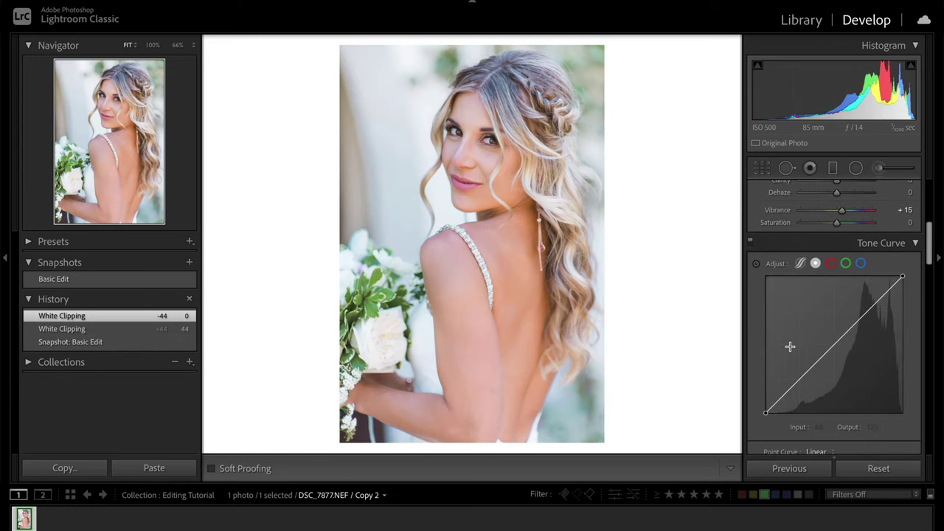
scroll(770, 329, "up", 3)
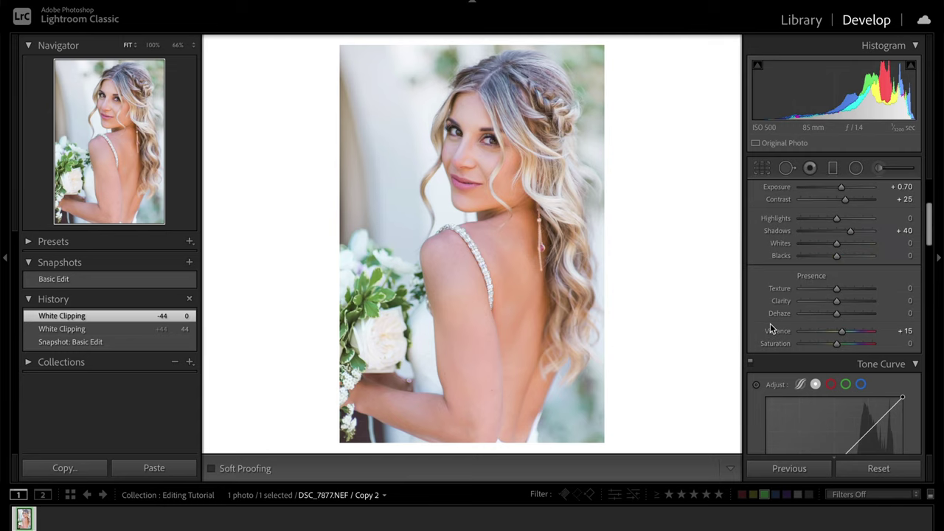
scroll(770, 329, "up", 2)
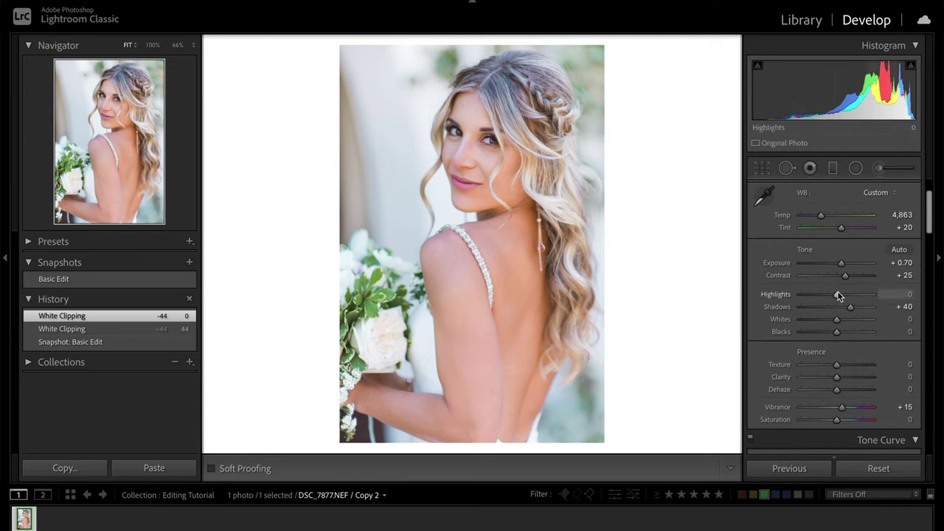
scroll(769, 437, "down", 1)
scroll(767, 442, "down", 3)
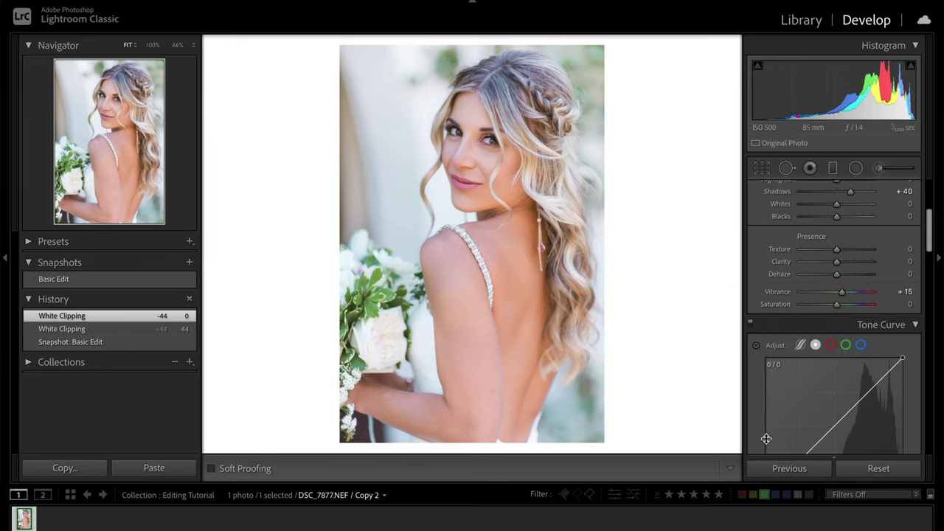
scroll(766, 439, "down", 3)
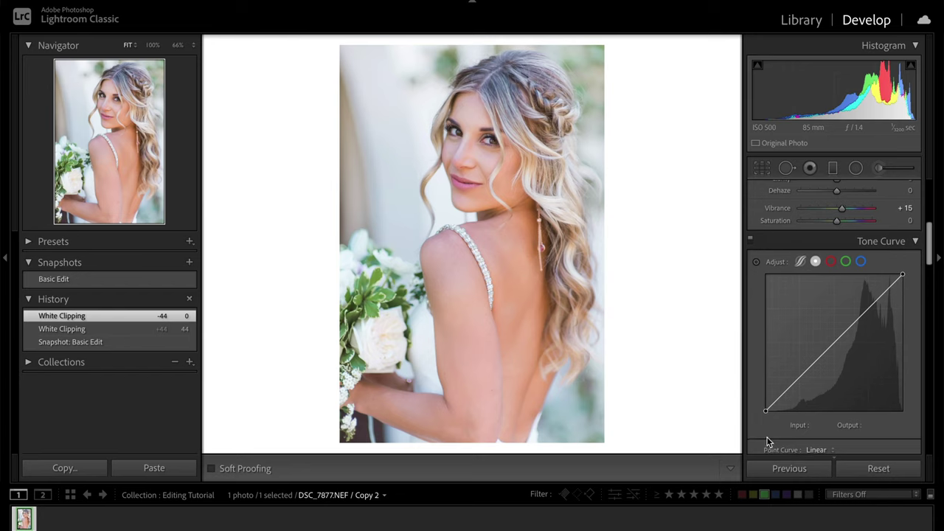
scroll(768, 441, "down", 1)
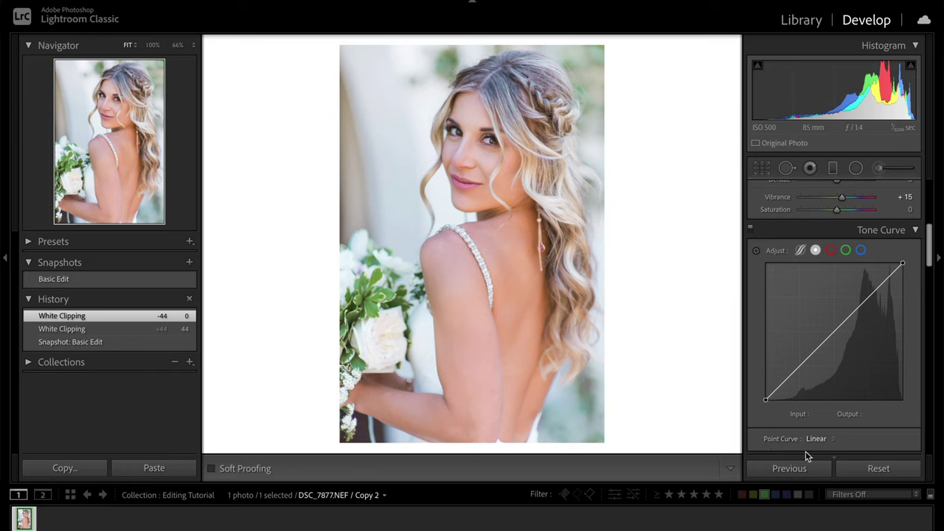
Add shadow, midtone and highlight control points along the point tone curve.
left_click(799, 366)
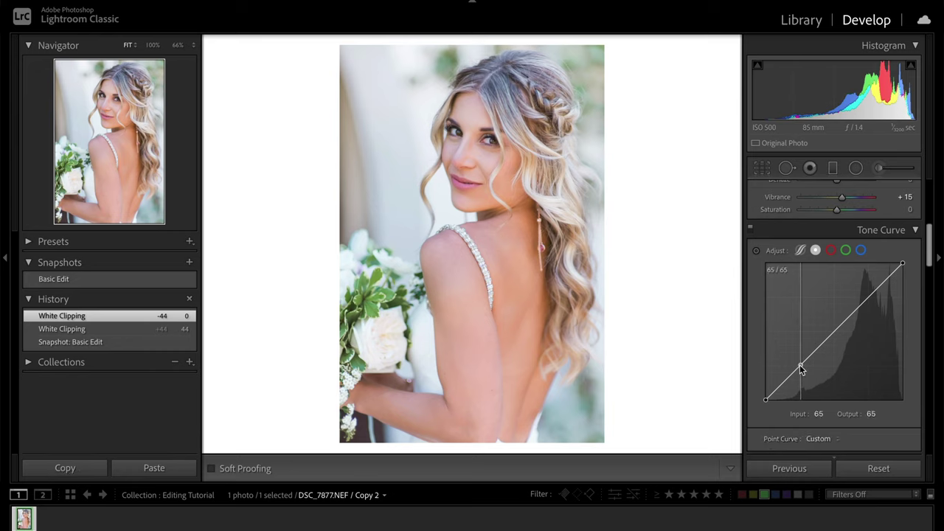
left_click(833, 332)
left_click(871, 293)
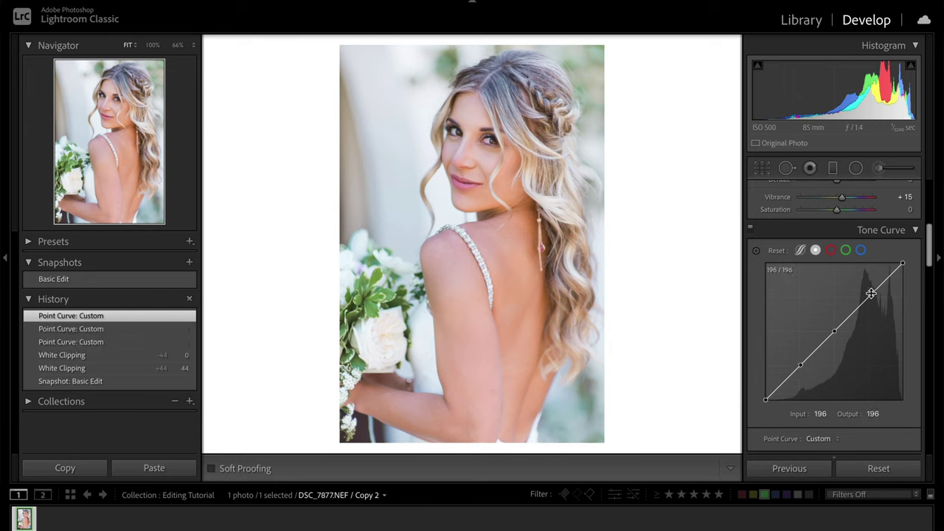
key("alt")
Lift the midtone and highlight points, add an upper point, and set the shadow point to 55/61.
left_click_drag(832, 330, 834, 329)
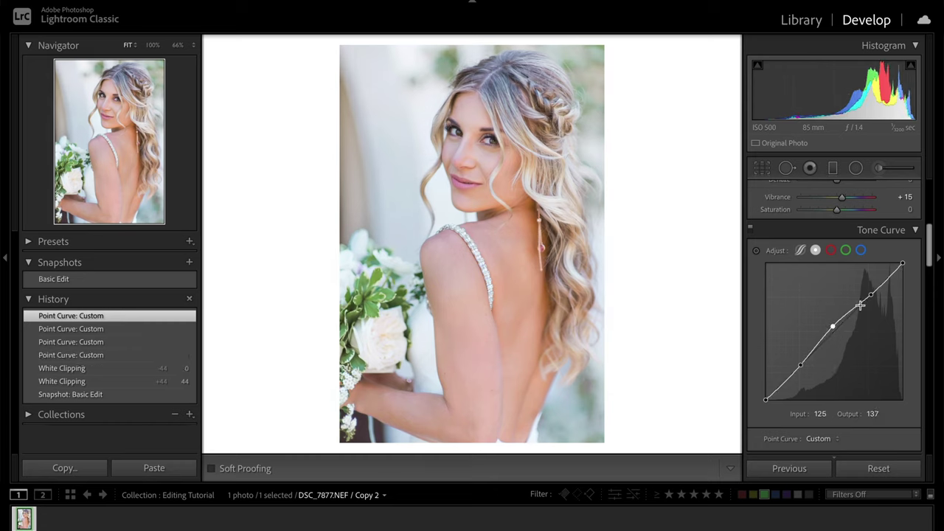
left_click_drag(870, 294, 866, 293)
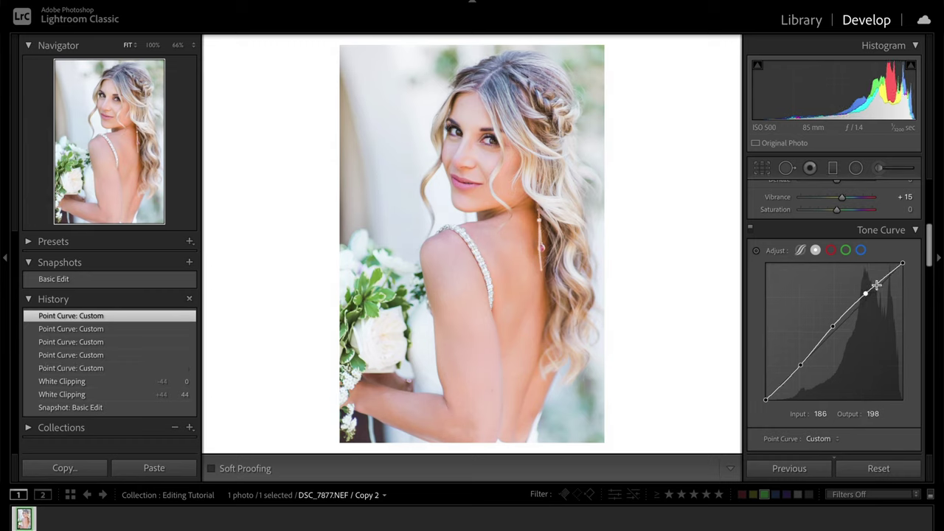
left_click(881, 281)
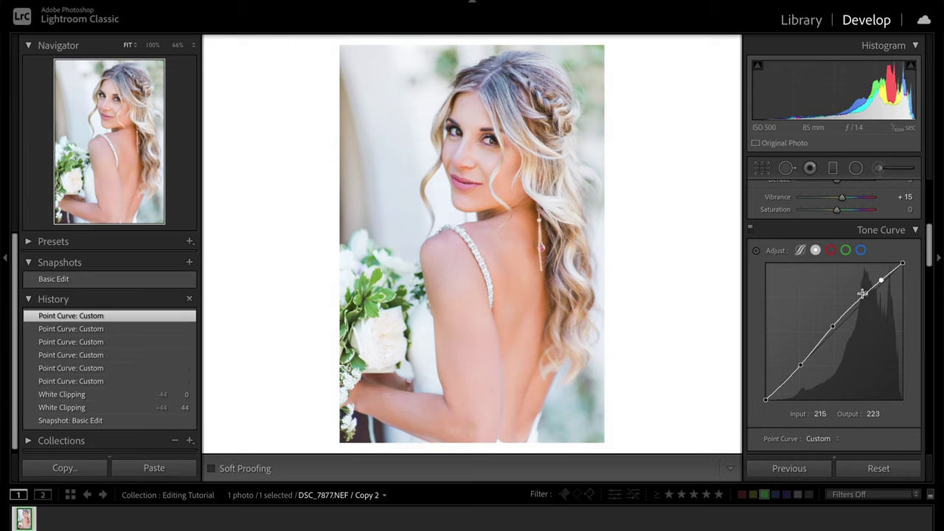
left_click_drag(834, 322, 830, 327)
left_click_drag(800, 363, 794, 368)
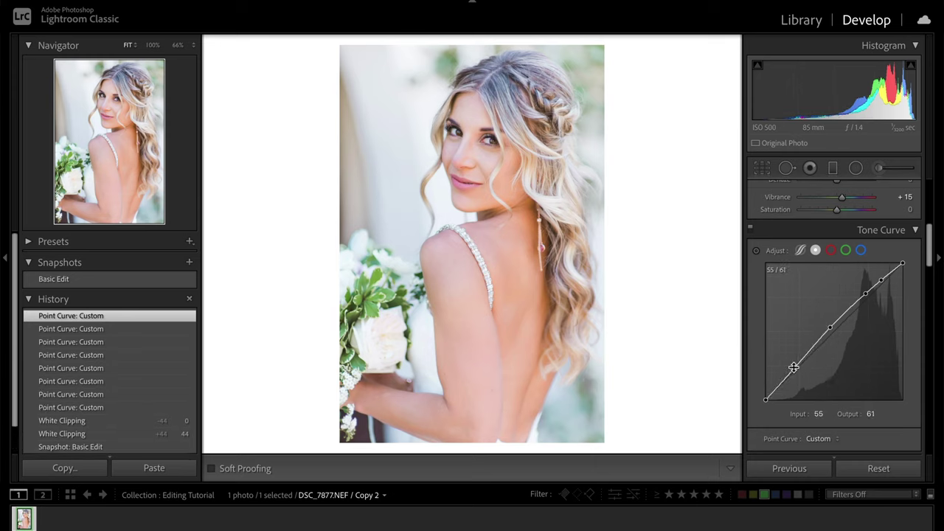
Toggle the tone curve off and on to compare, then lower the top highlight point to 214/220.
left_click(750, 229)
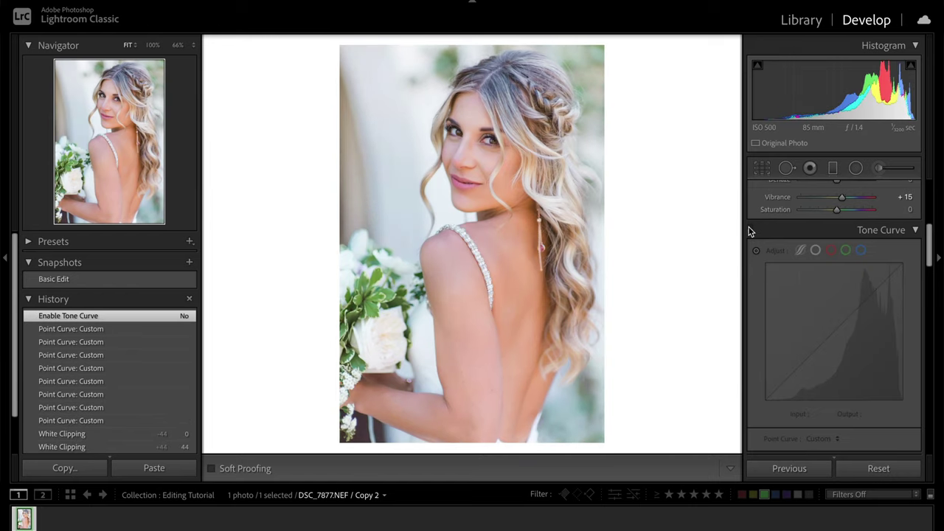
left_click(749, 231)
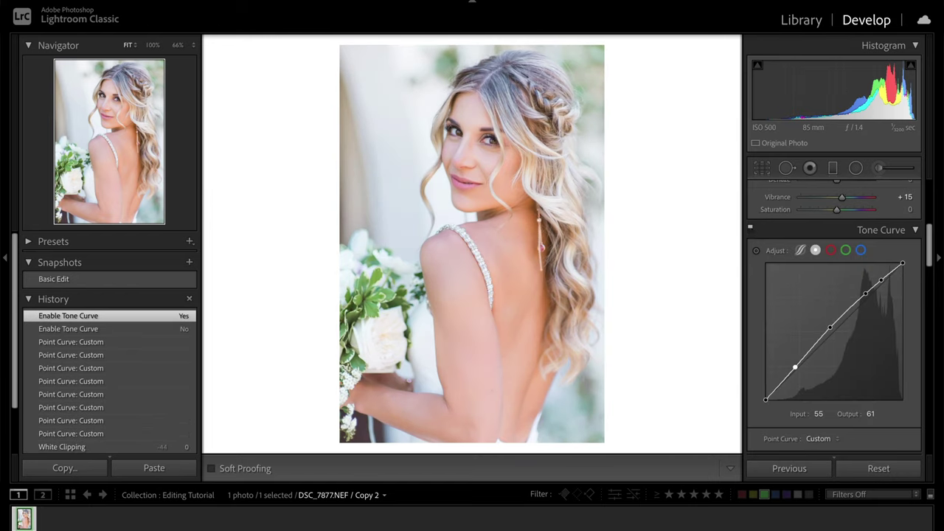
left_click(750, 230)
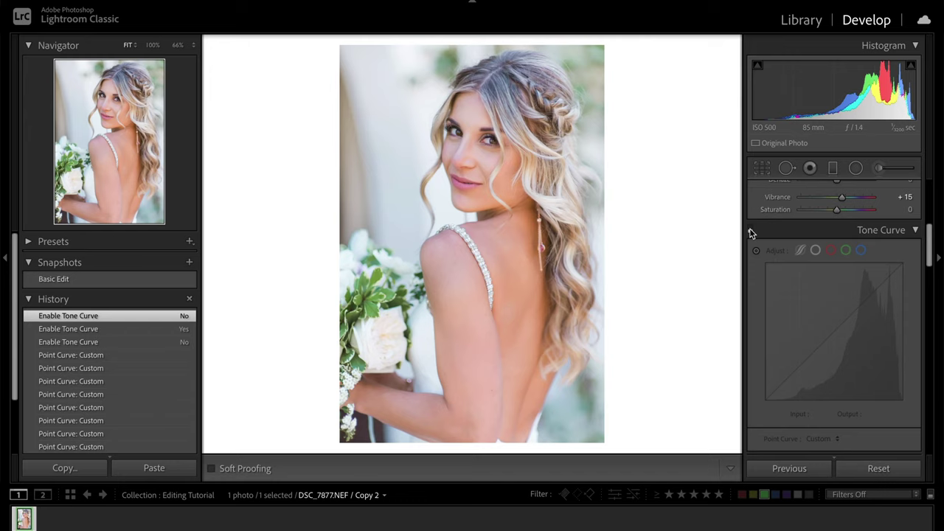
left_click(750, 230)
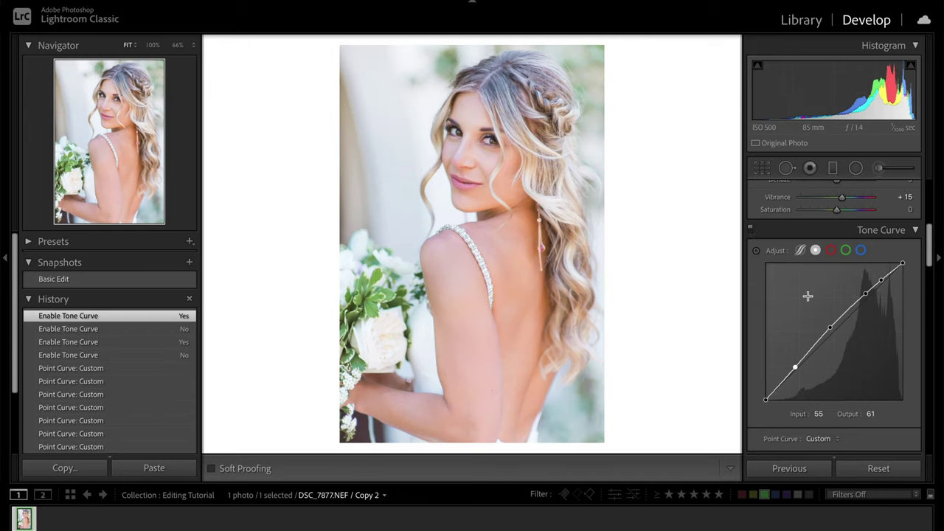
left_click_drag(881, 278, 882, 285)
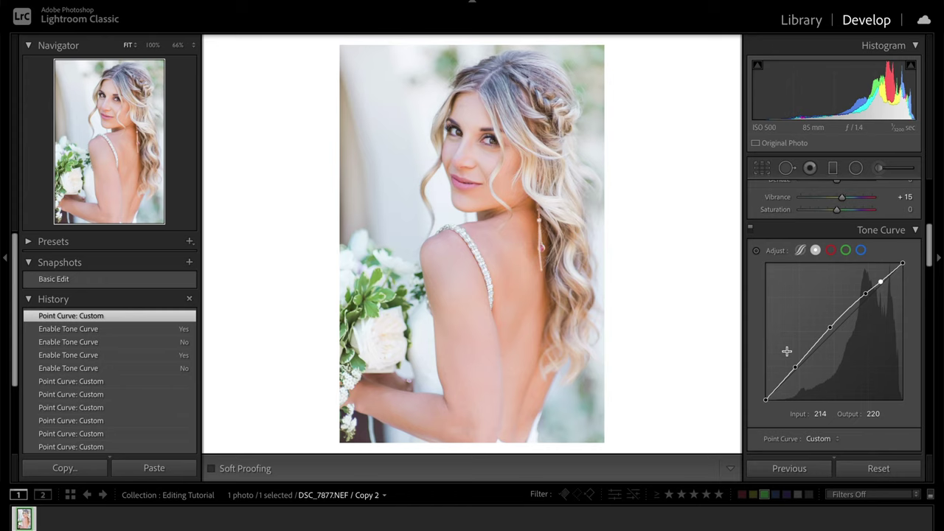
scroll(786, 351, "down", 6)
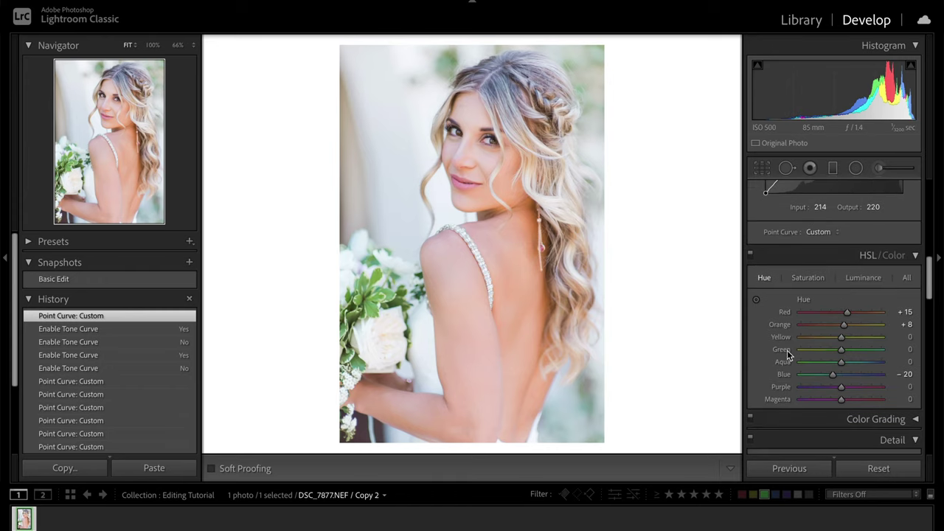
Drag upward on the bride's cheek with the HSL Luminance targeted tool, raising Orange to +11 and Red to +1.
scroll(787, 350, "down", 1)
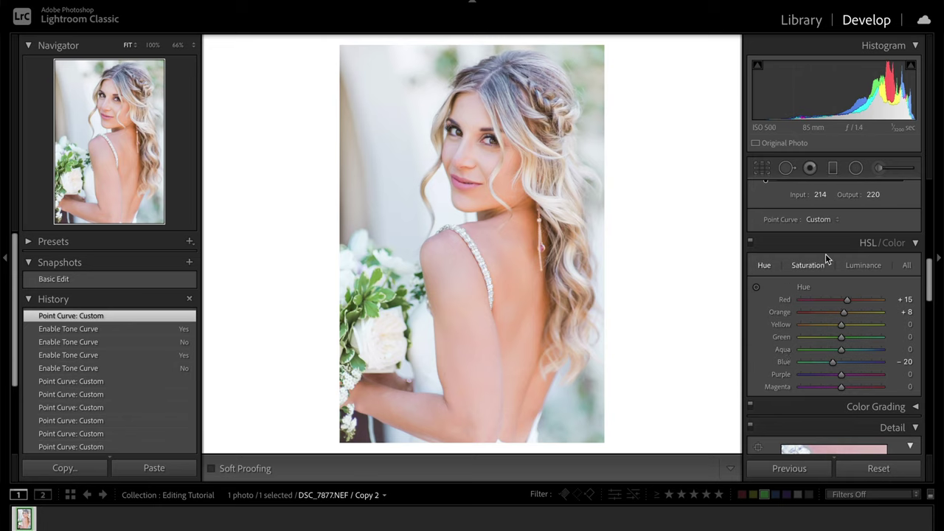
left_click(862, 265)
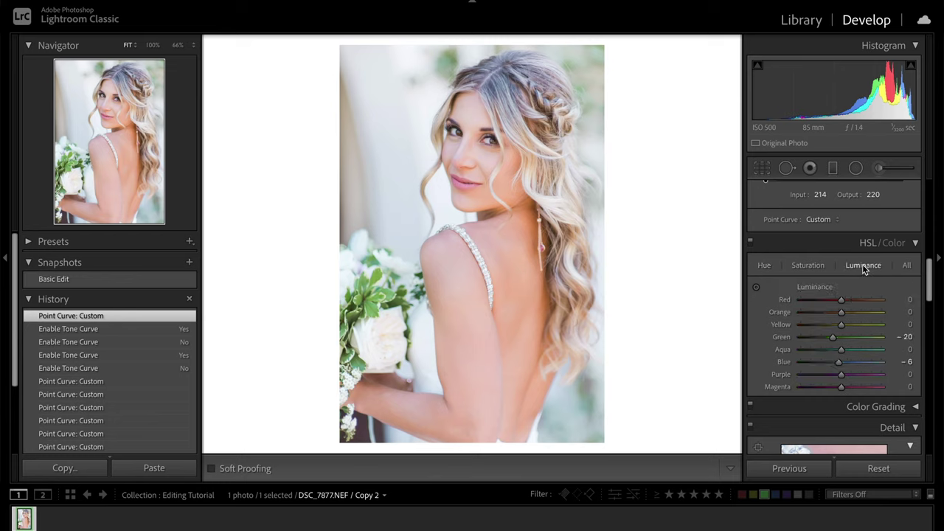
left_click(756, 286)
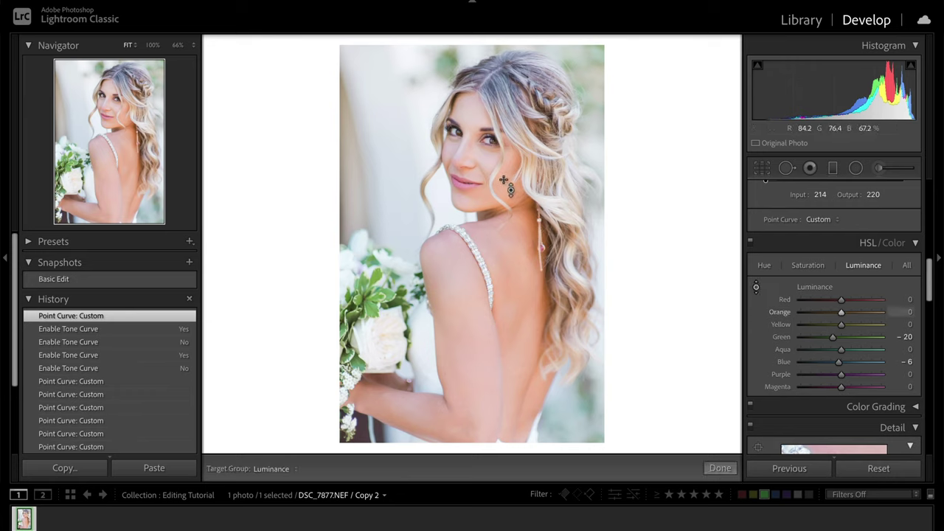
left_click_drag(502, 185, 502, 173)
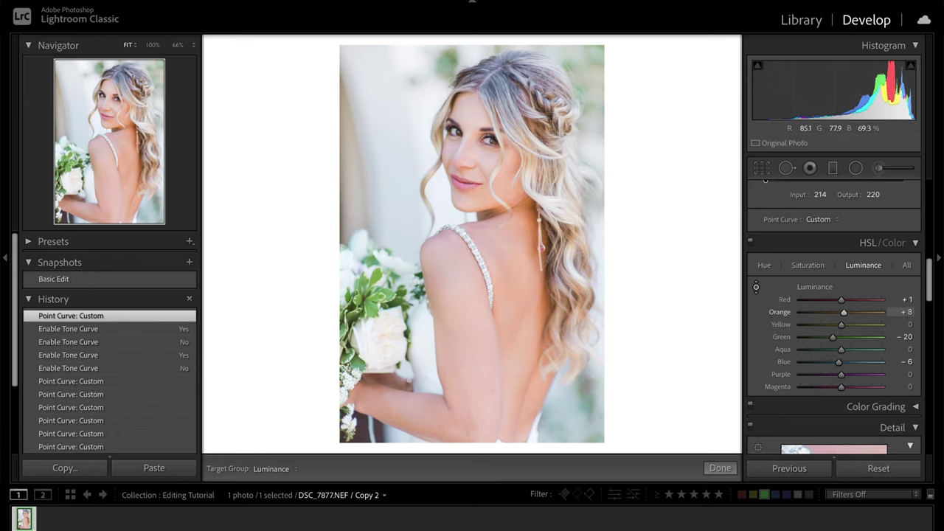
left_click_drag(502, 173, 502, 168)
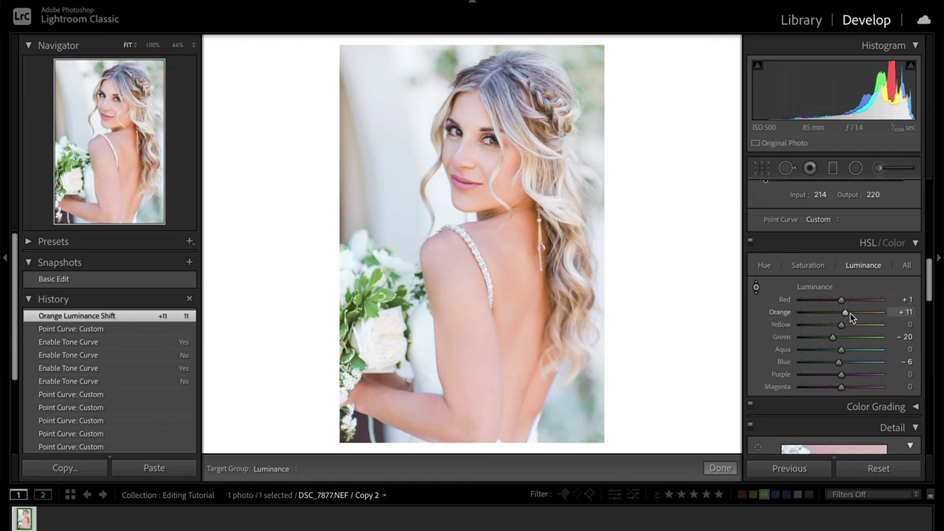
left_click(750, 239)
left_click(750, 241)
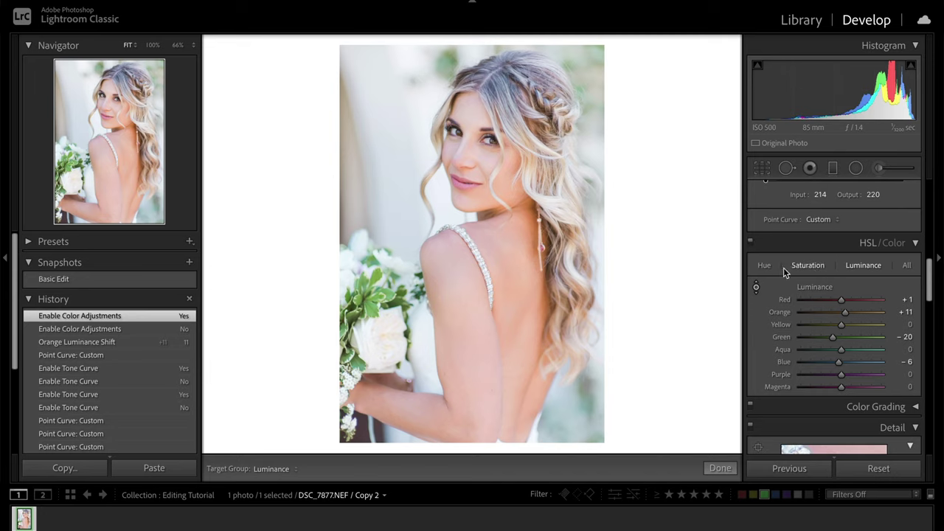
left_click(765, 265)
double_click(786, 300)
key("ctrl+z")
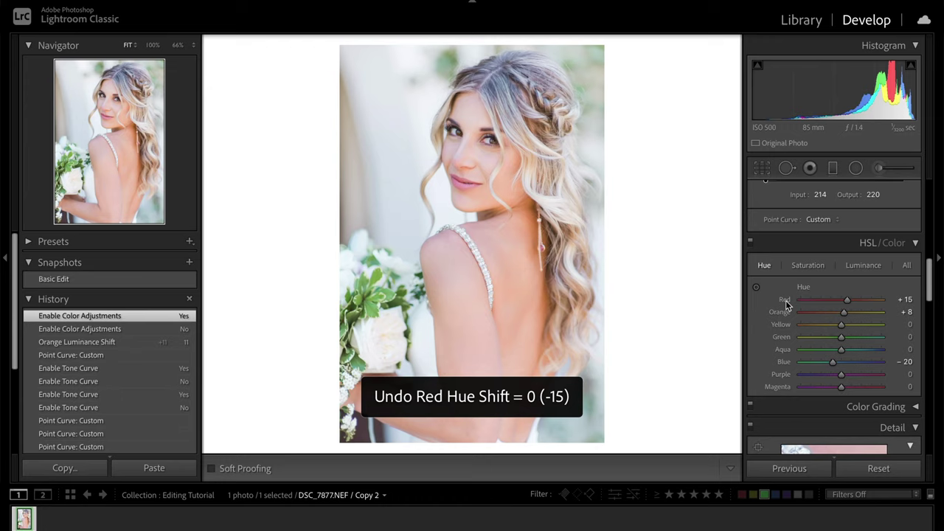
left_click(855, 265)
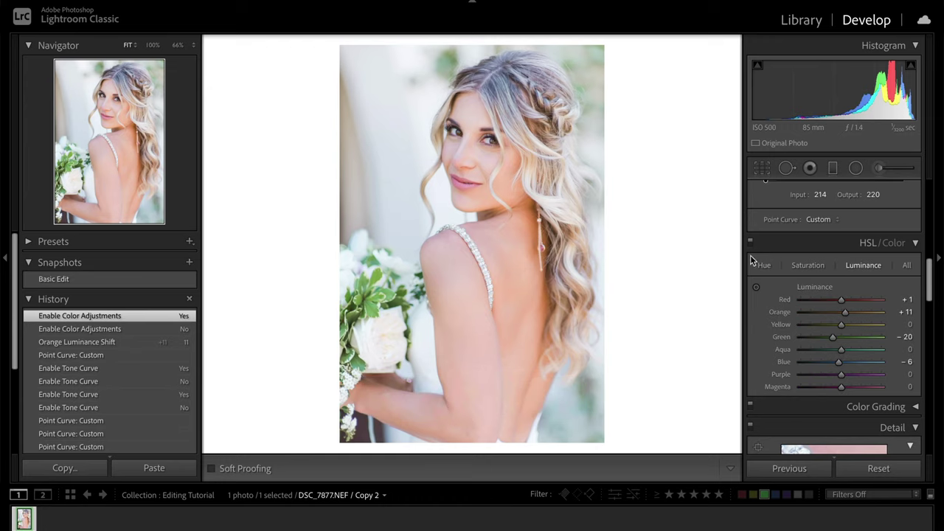
left_click(751, 242)
left_click(751, 242)
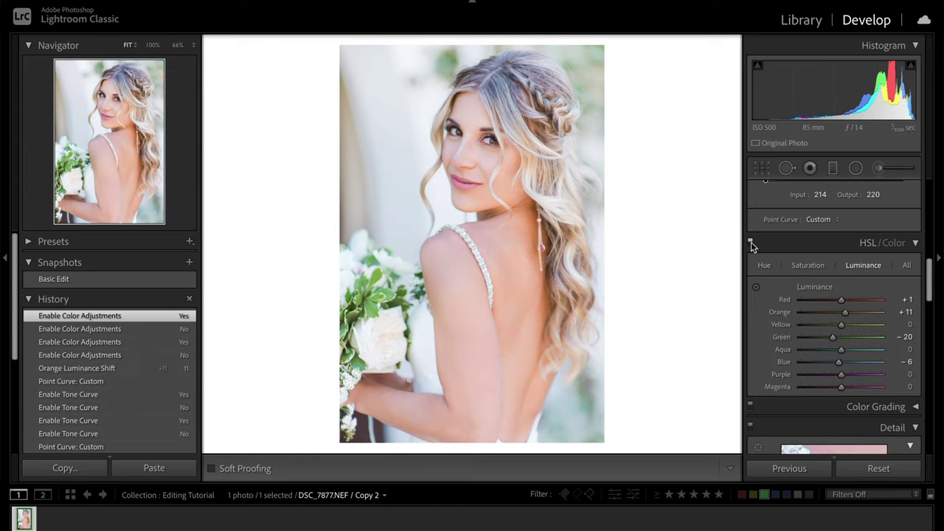